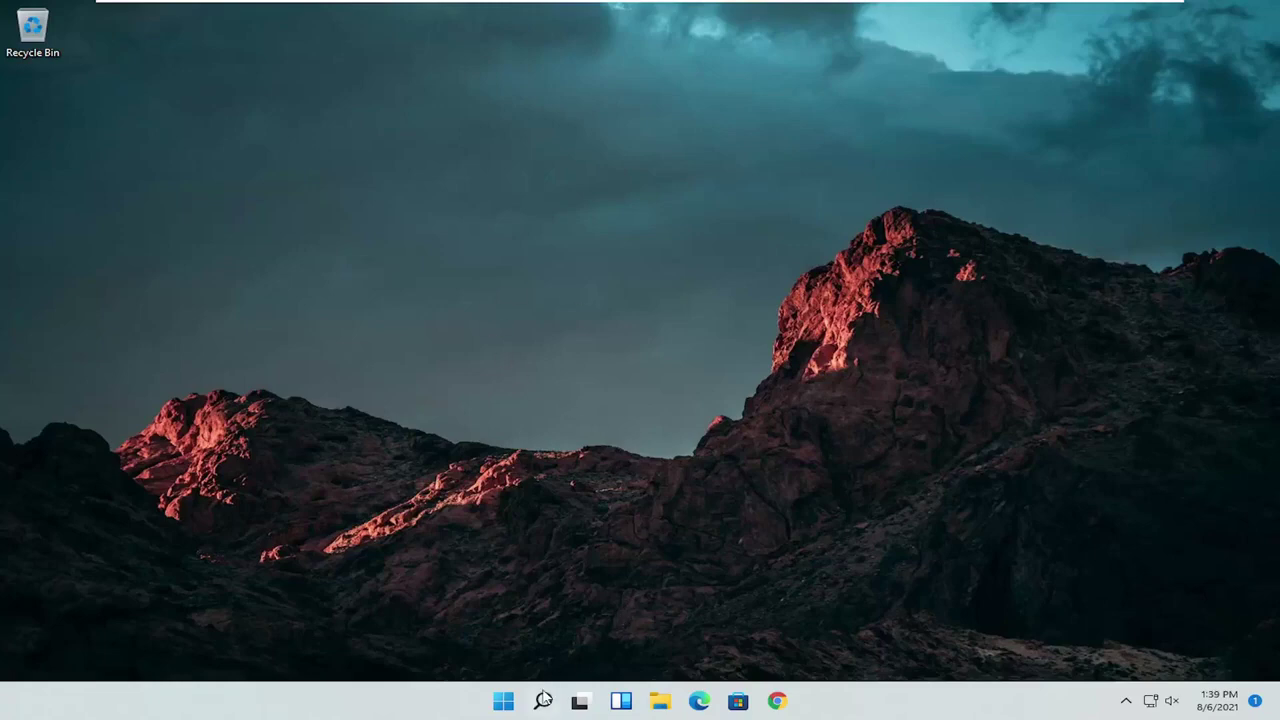
Find Control Panel through Windows search and open it
{"action": "left_click", "coordinate": [543, 701]}
{"action": "type", "text": "control panel"}
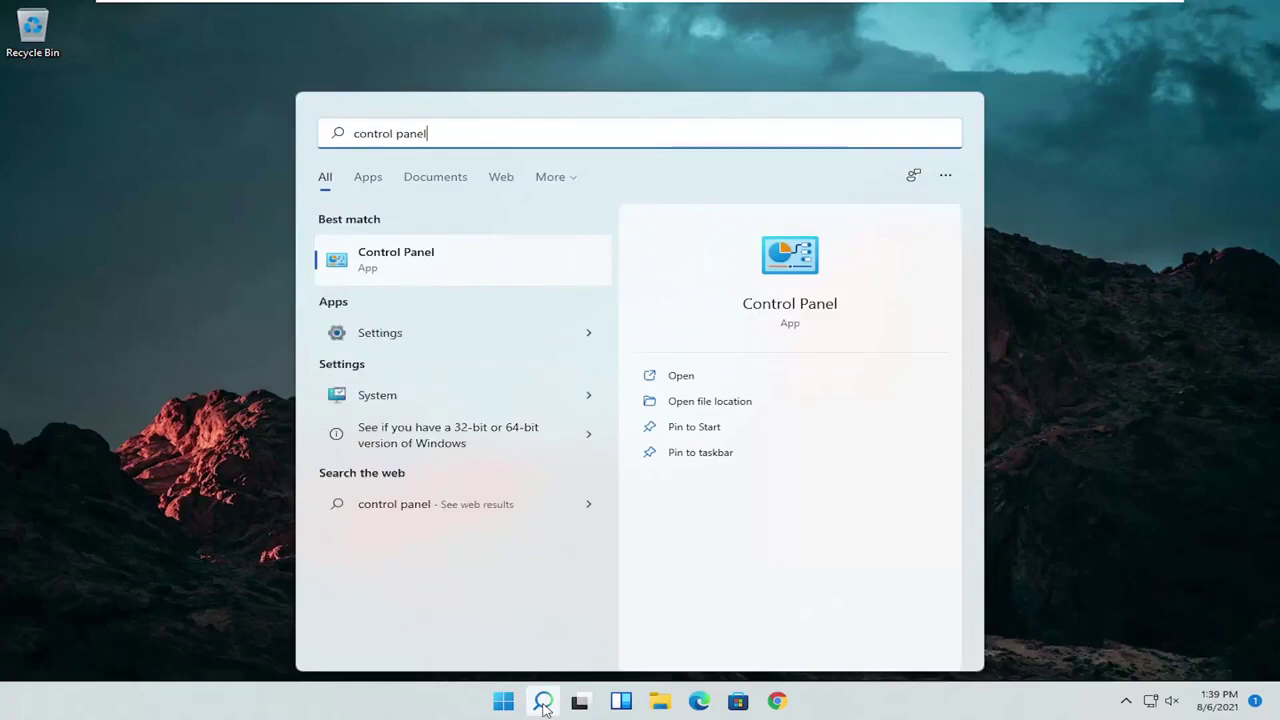
{"action": "left_click", "coordinate": [441, 264]}
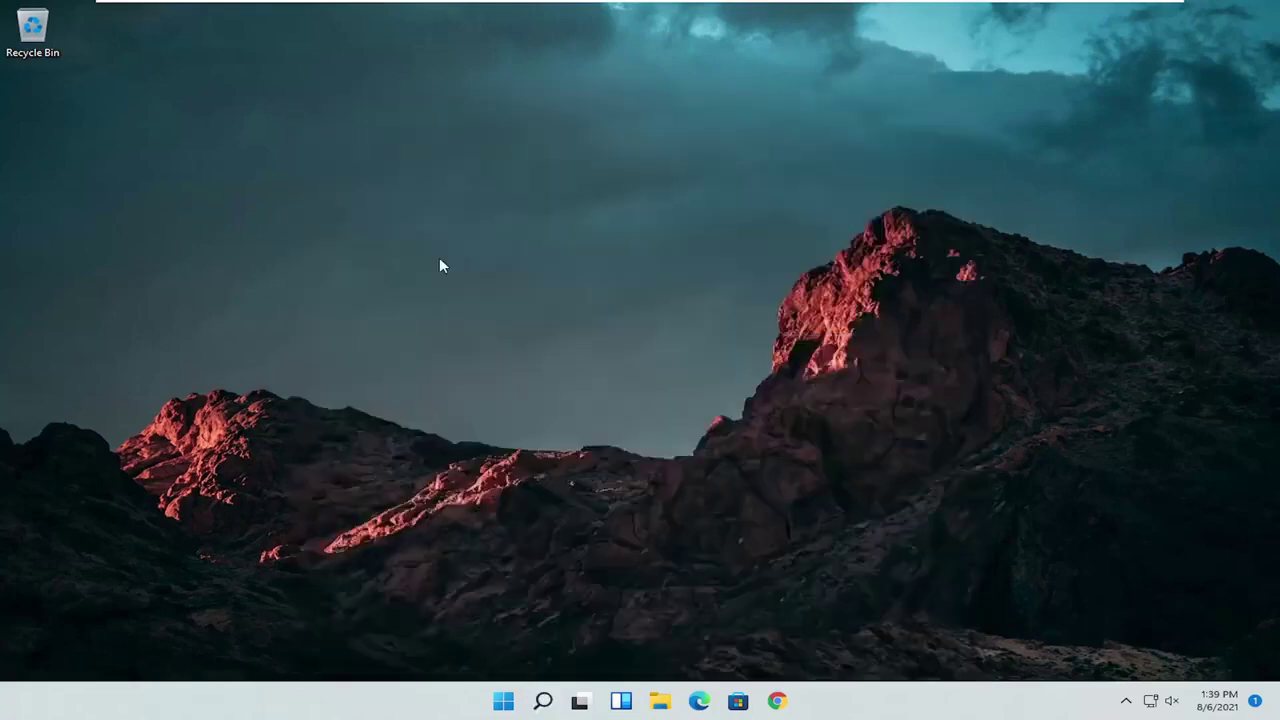
Show Control Panel items as Large icons, then open Mouse Properties and center its window
{"action": "left_click", "coordinate": [912, 204]}
{"action": "left_click", "coordinate": [940, 248]}
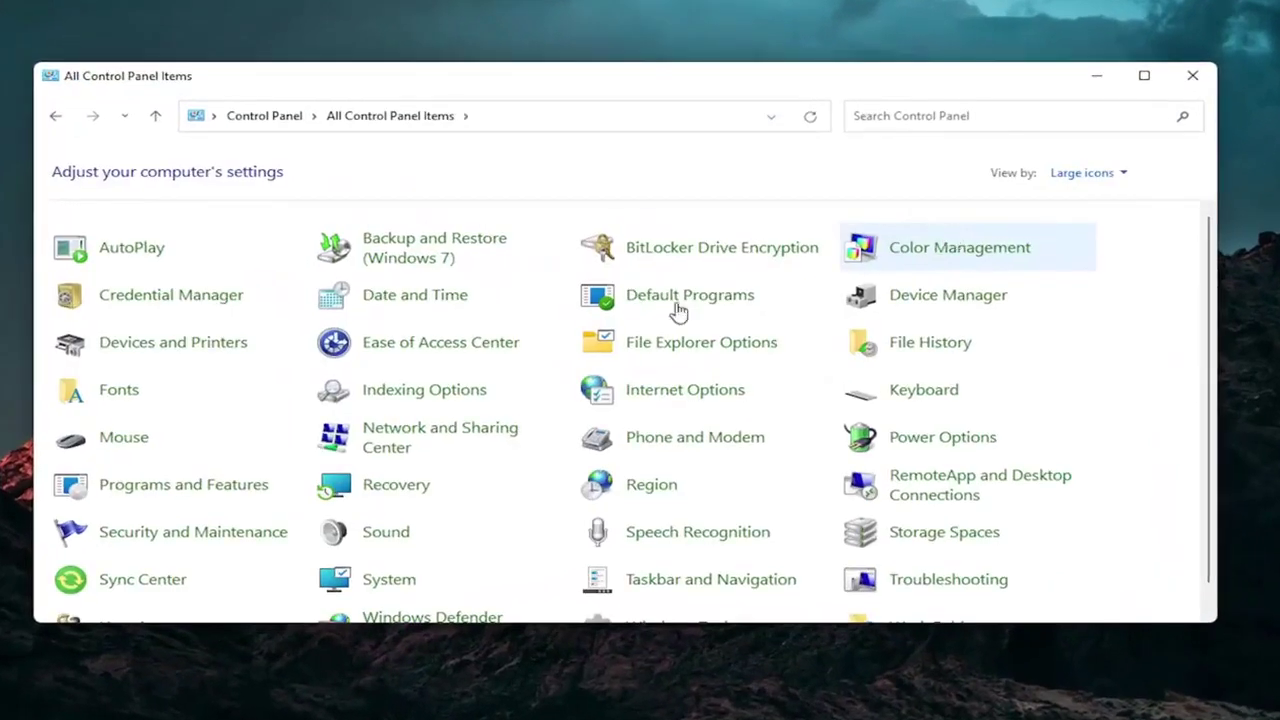
{"action": "left_click", "coordinate": [120, 445]}
{"action": "left_click_drag", "start_coordinate": [260, 97], "coordinate": [670, 130]}
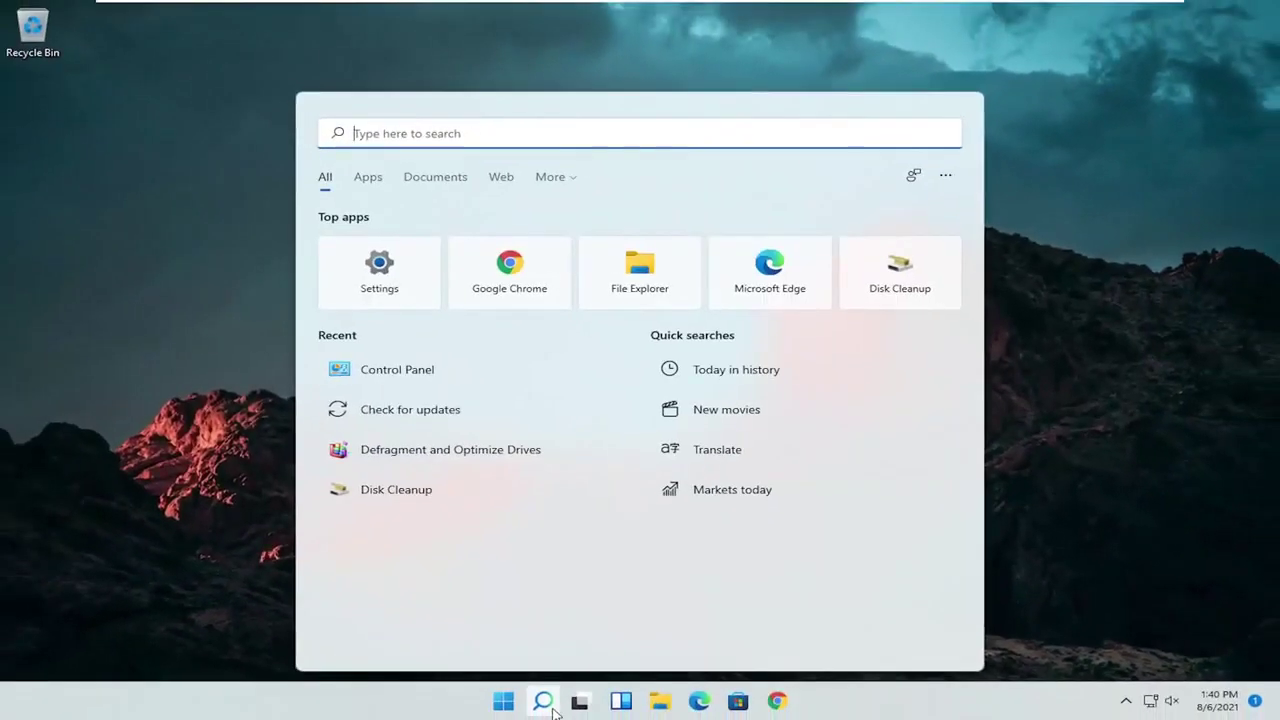
Open Device Manager and bring up the actions for HID-compliant mouse under Mice
{"action": "type", "text": "dev"}
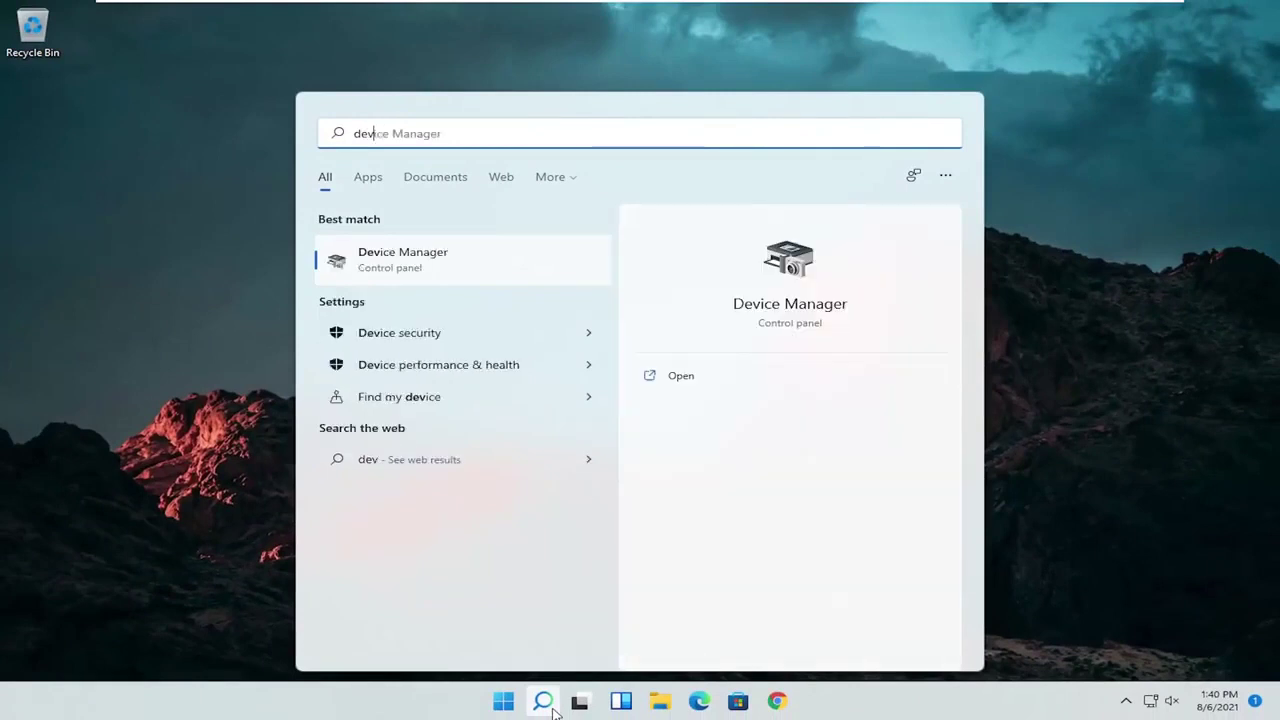
{"action": "type", "text": "ice manager"}
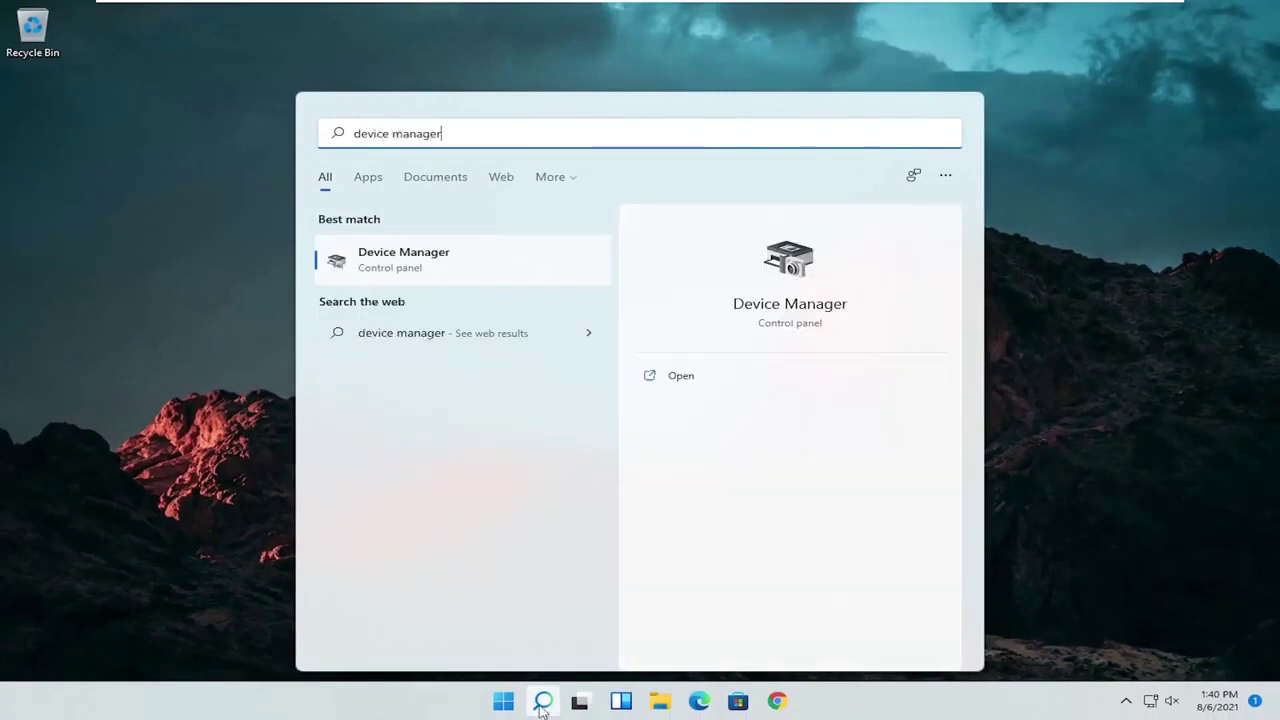
{"action": "left_click", "coordinate": [400, 260]}
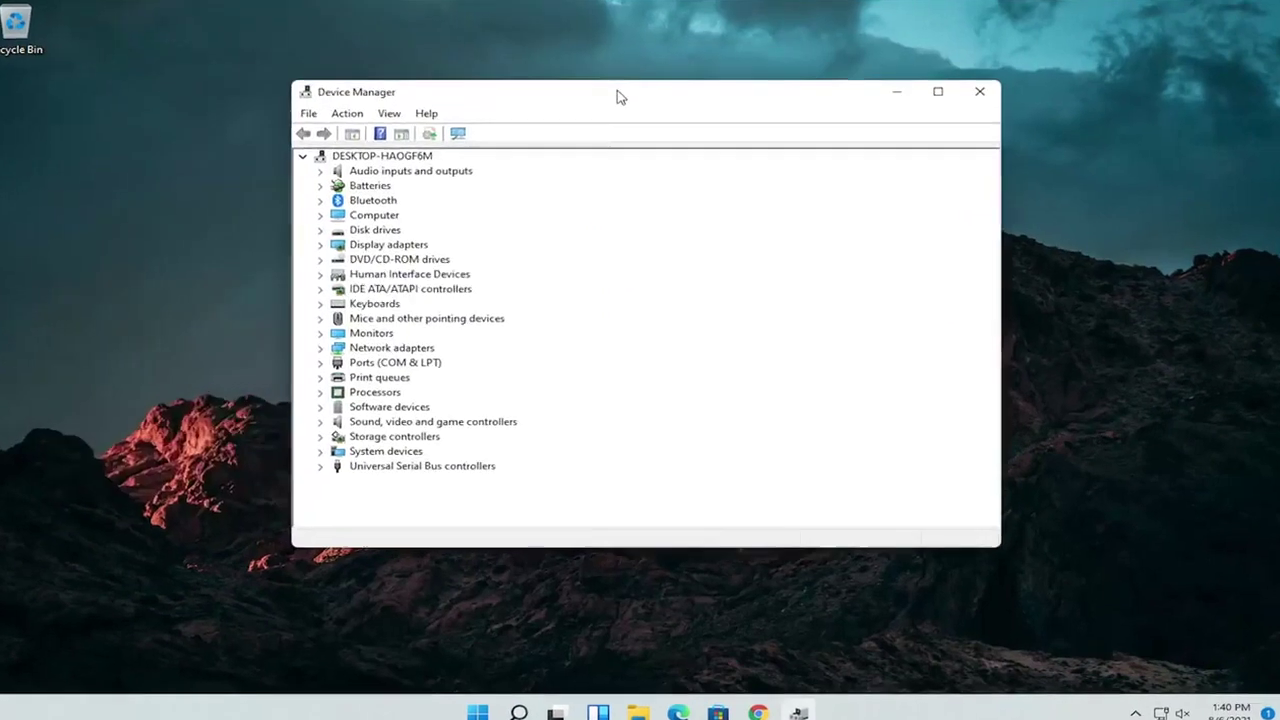
{"action": "double_click", "coordinate": [420, 320]}
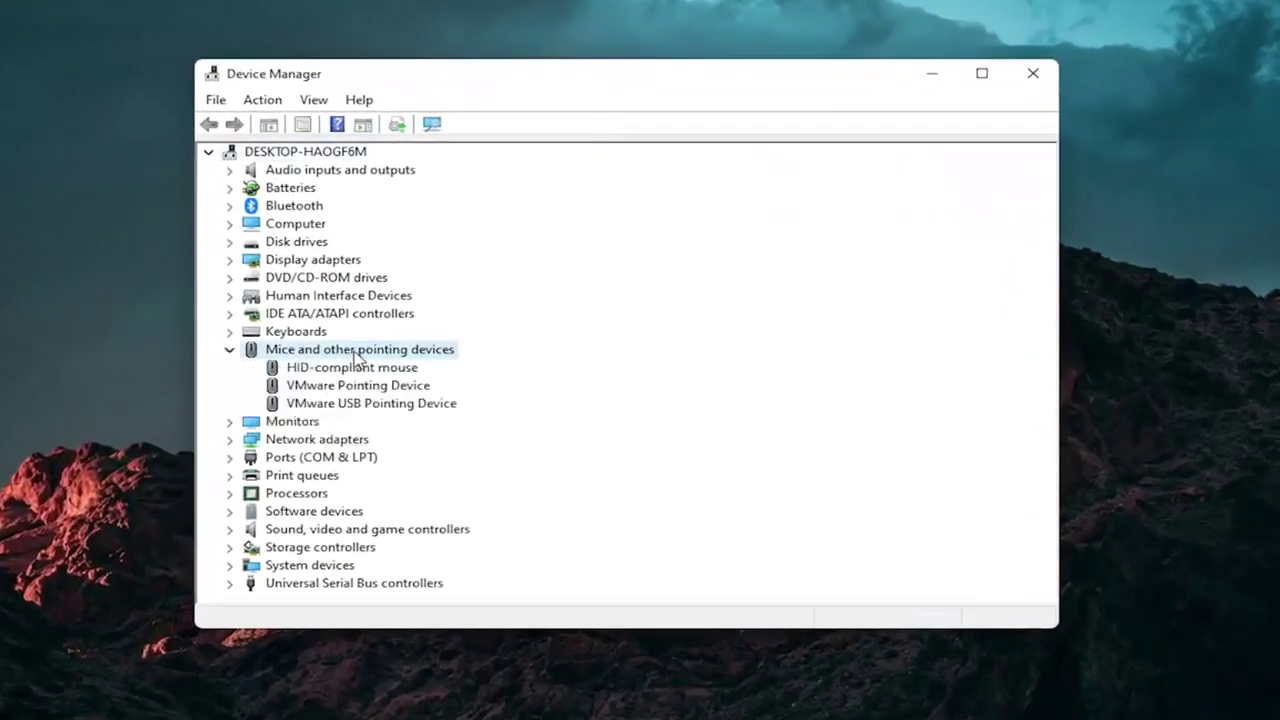
{"action": "left_click", "coordinate": [354, 370]}
{"action": "right_click", "coordinate": [354, 372]}
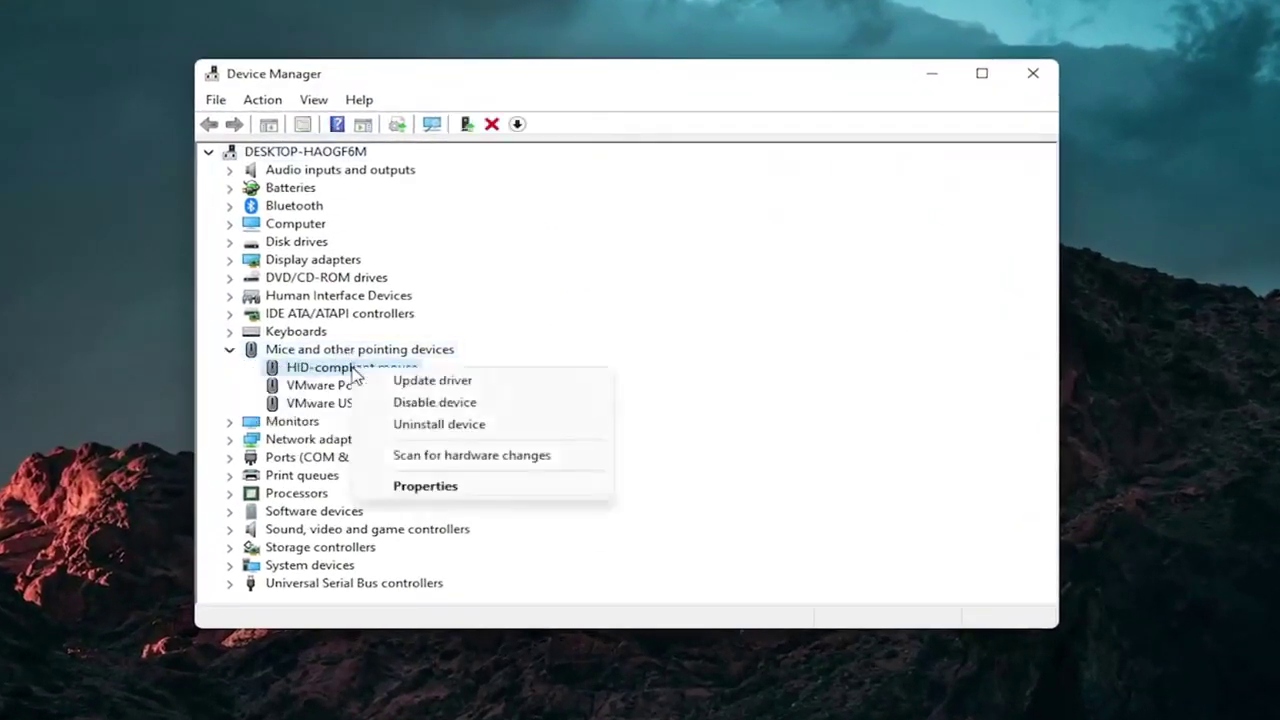
Reinstall HID-compliant mouse from the compatible drivers list, then close Device Manager
{"action": "left_click", "coordinate": [466, 386]}
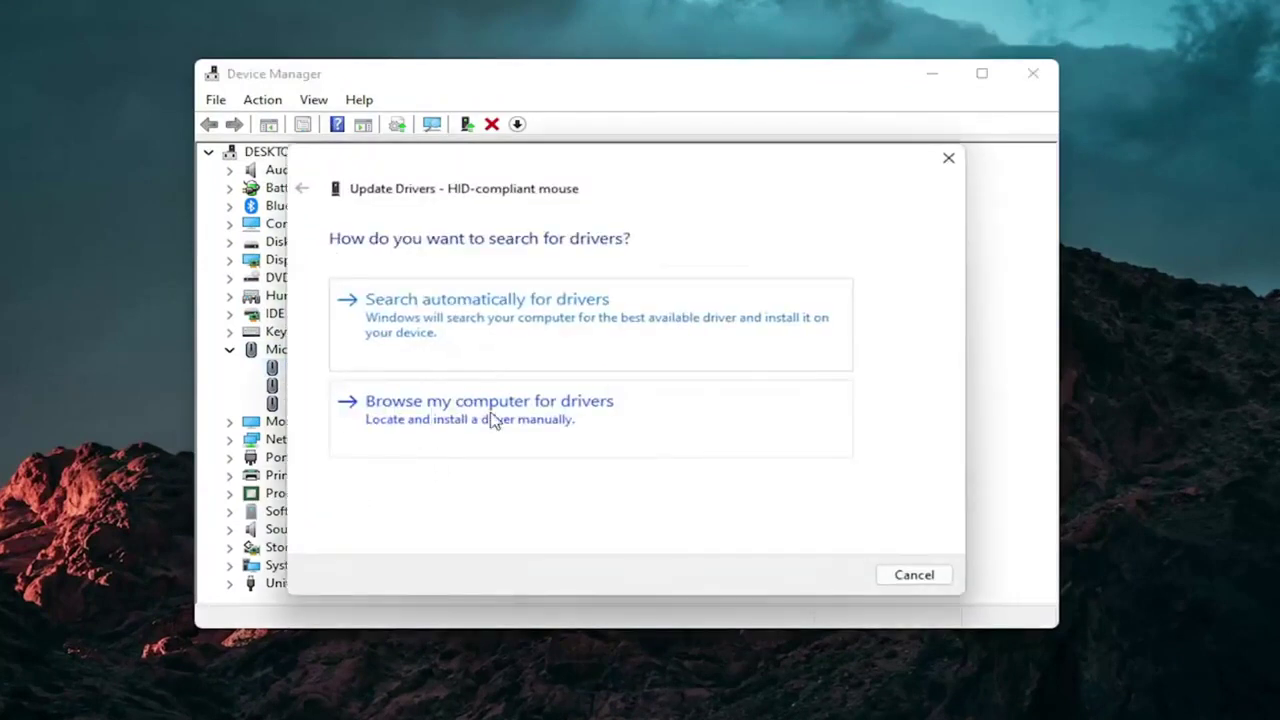
{"action": "left_click", "coordinate": [491, 418]}
{"action": "left_click", "coordinate": [430, 464]}
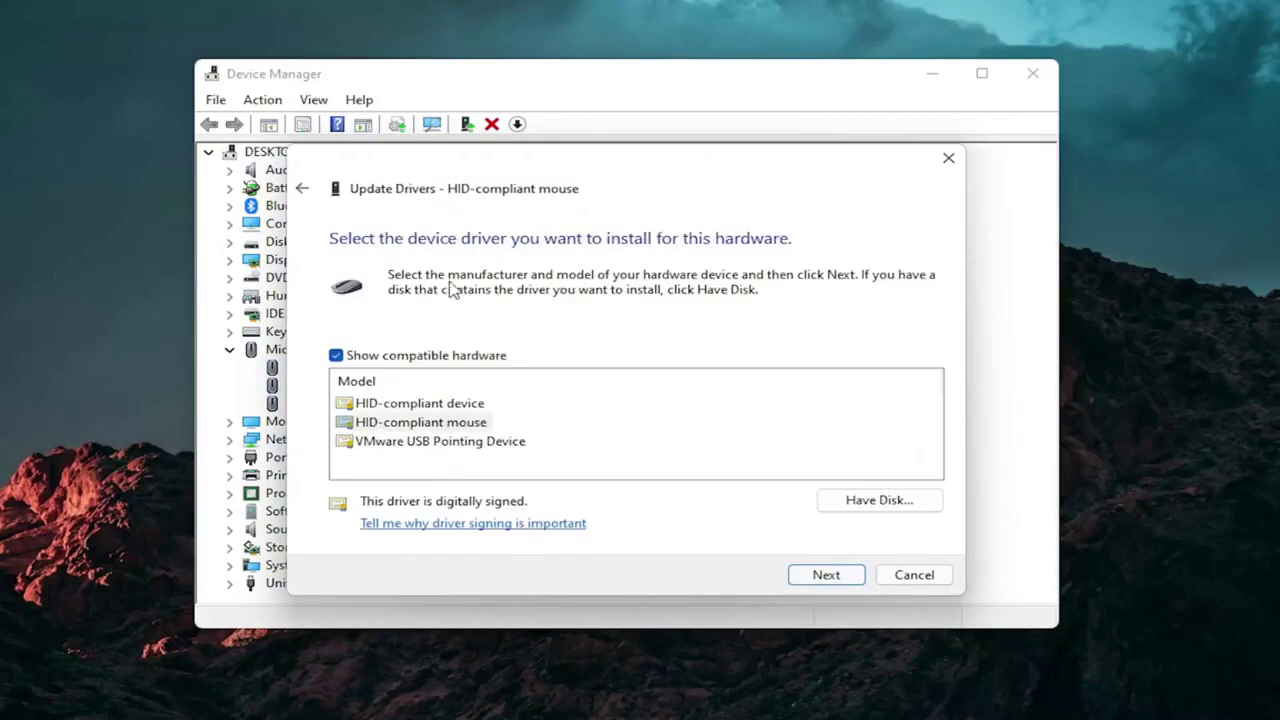
{"action": "left_click", "coordinate": [302, 188]}
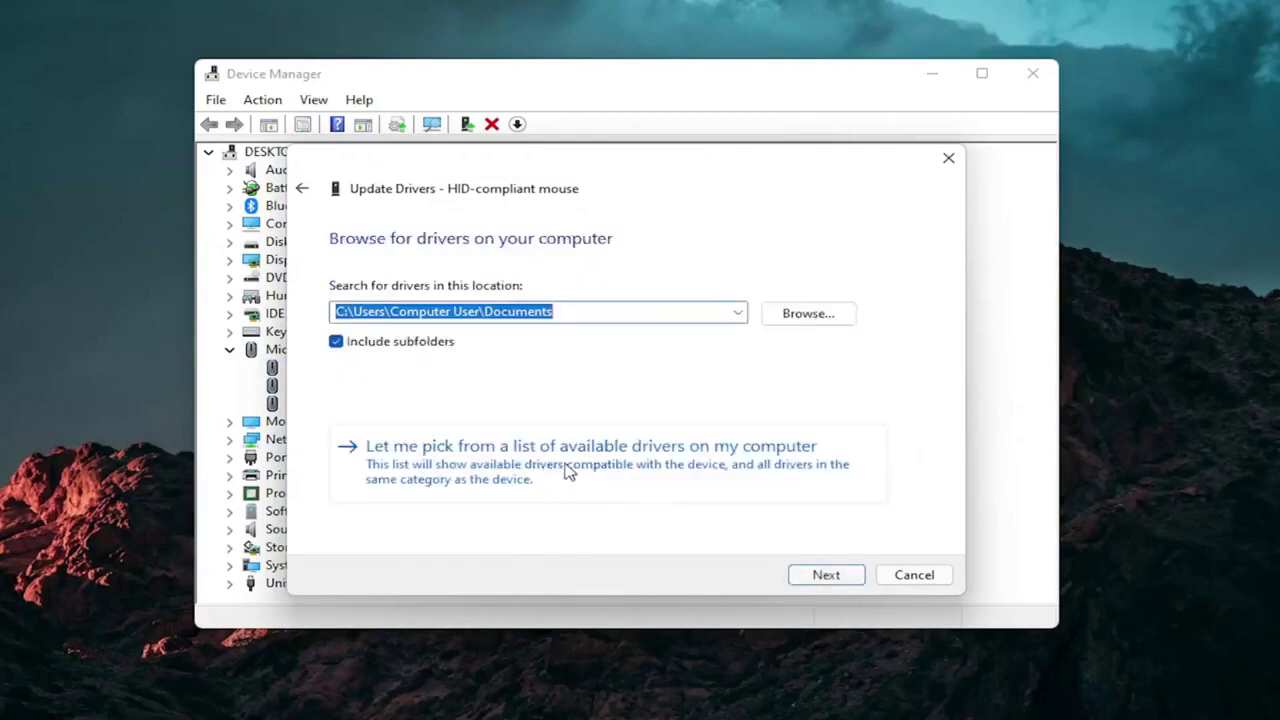
{"action": "left_click", "coordinate": [574, 466]}
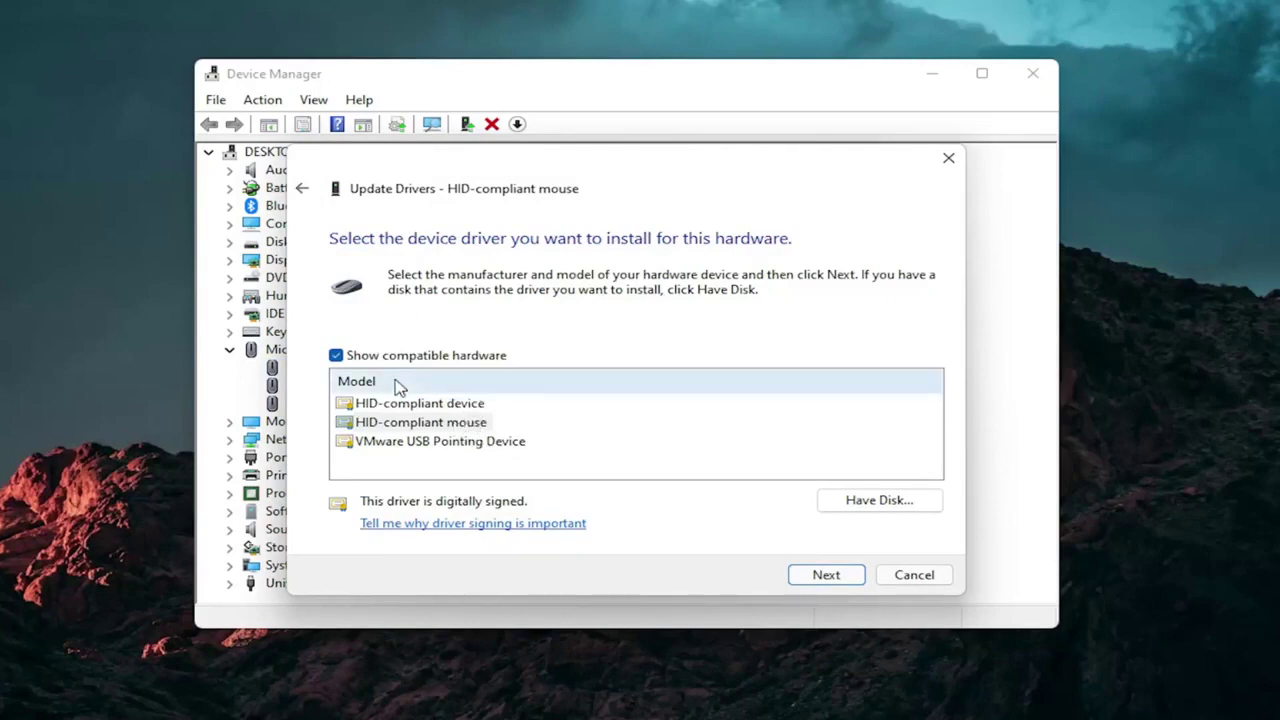
{"action": "left_click", "coordinate": [840, 577]}
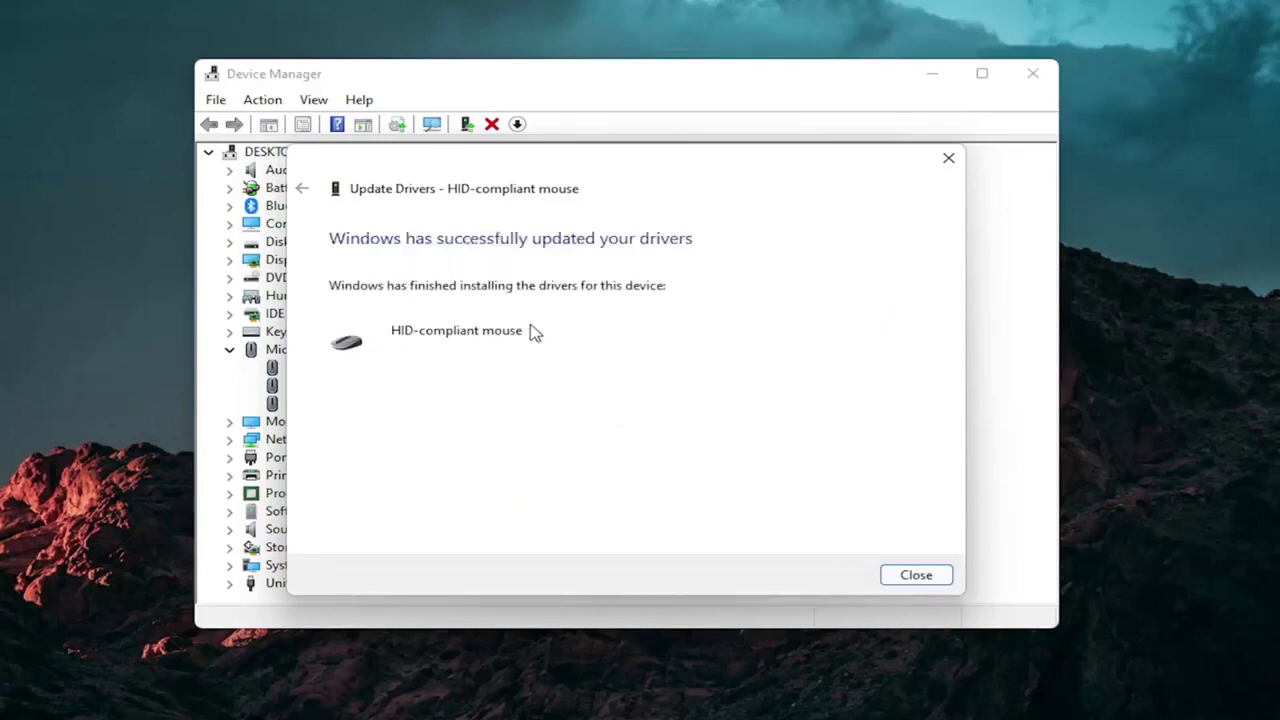
{"action": "left_click", "coordinate": [898, 574]}
{"action": "left_click", "coordinate": [229, 349]}
{"action": "left_click", "coordinate": [1031, 74]}
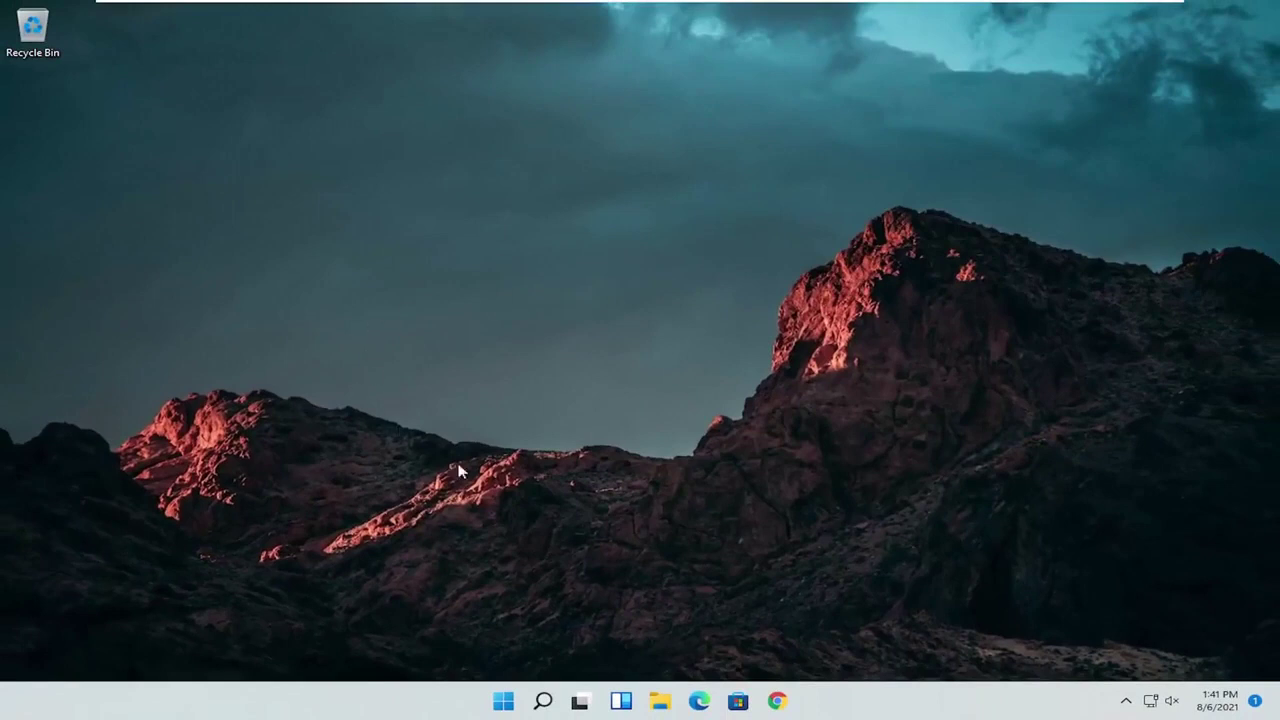
Open Troubleshoot settings and go to the Other troubleshooters list
{"action": "left_click", "coordinate": [543, 701]}
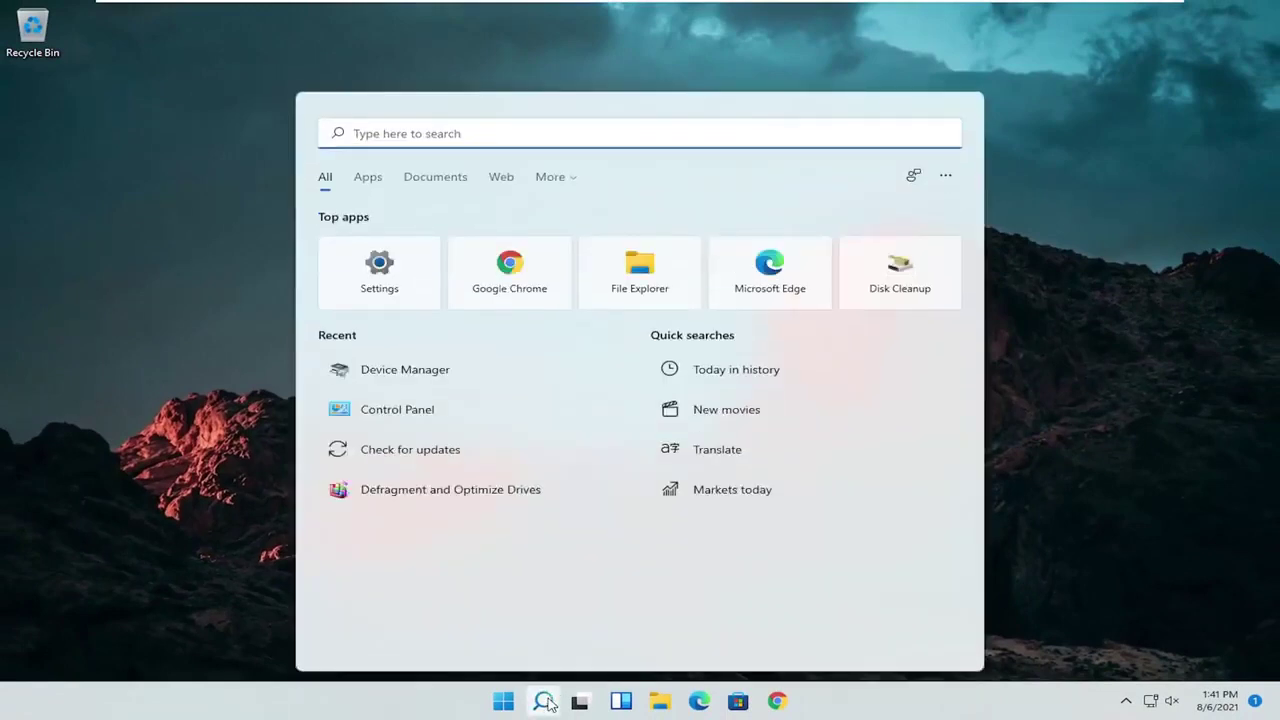
{"action": "type", "text": "trouble"}
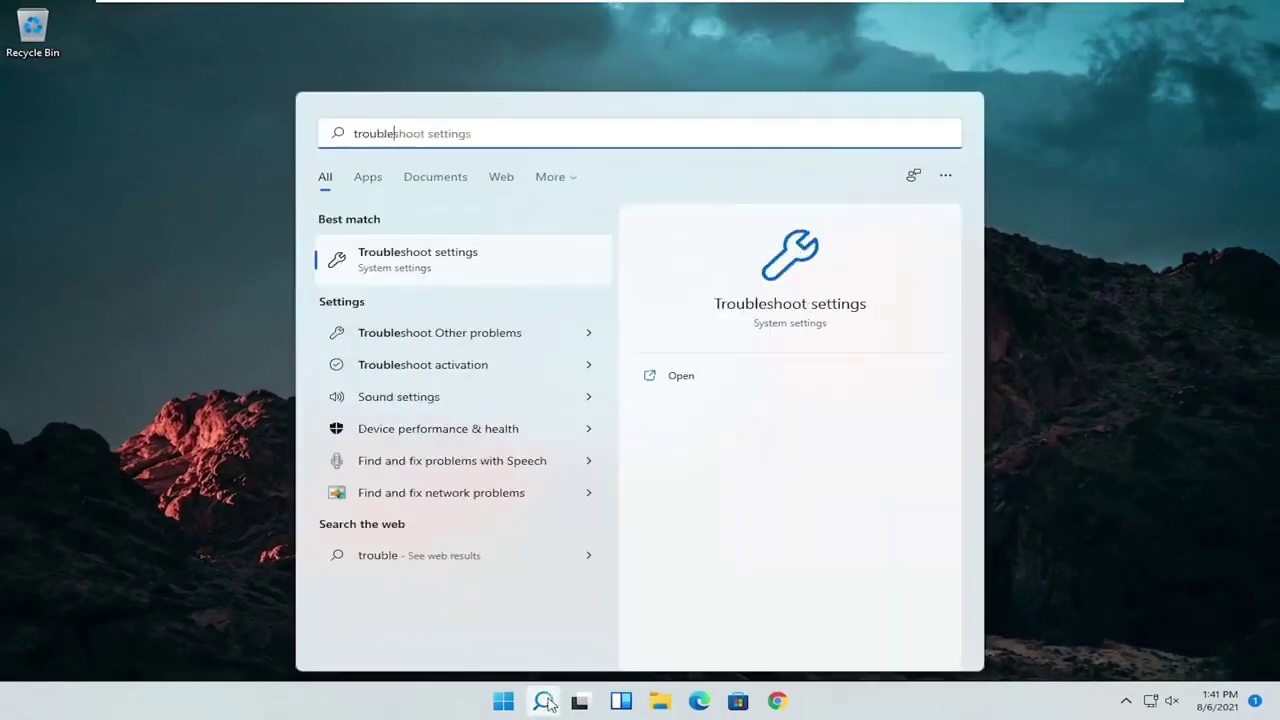
{"action": "type", "text": "shoot"}
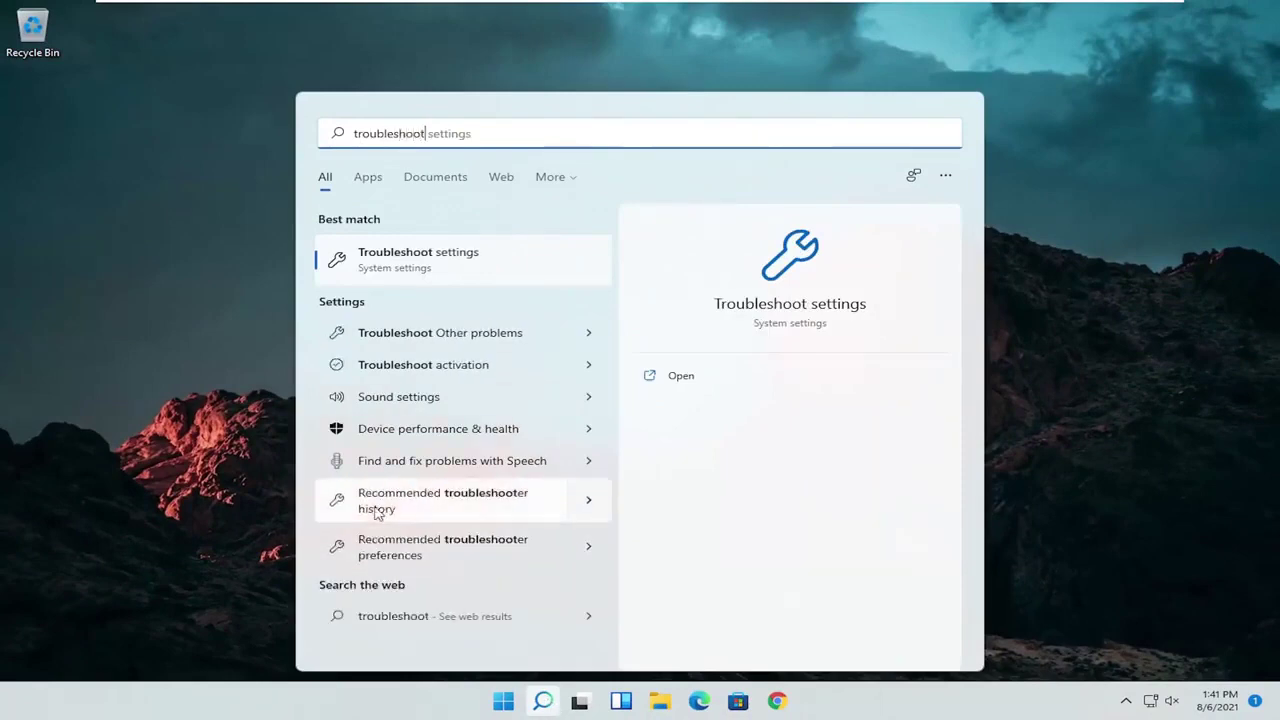
{"action": "left_click", "coordinate": [425, 258]}
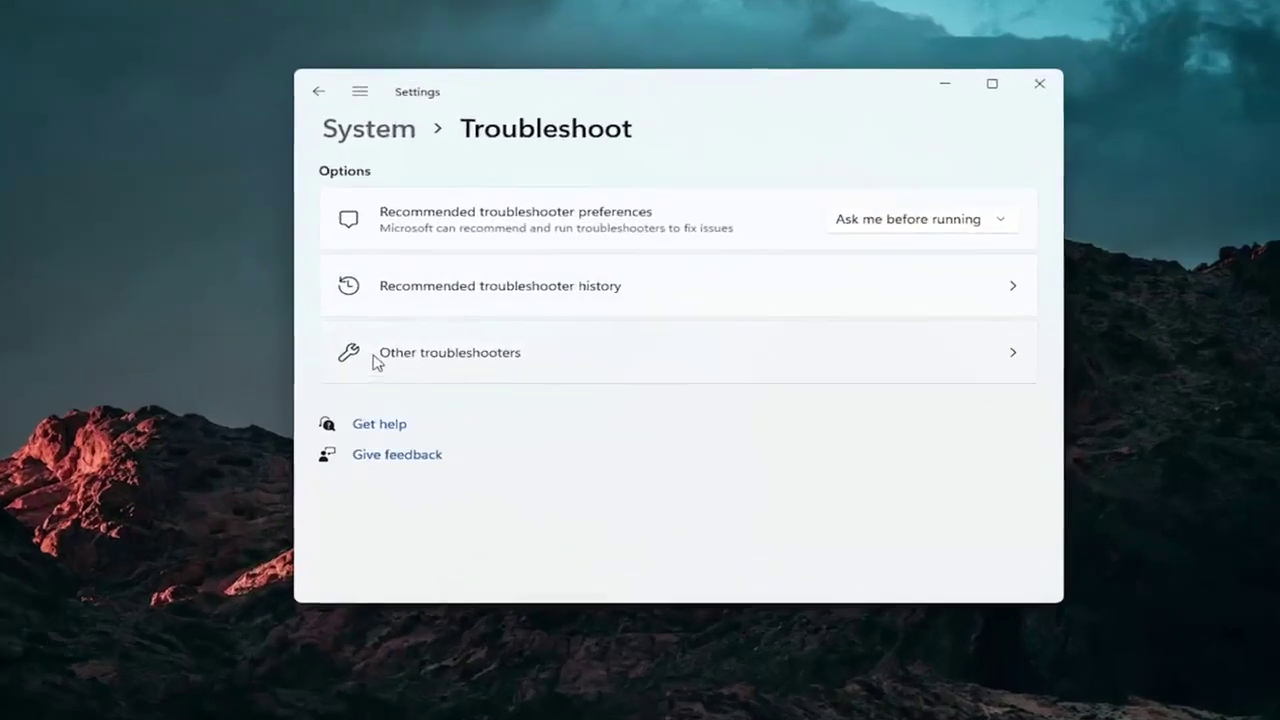
{"action": "left_click", "coordinate": [374, 366]}
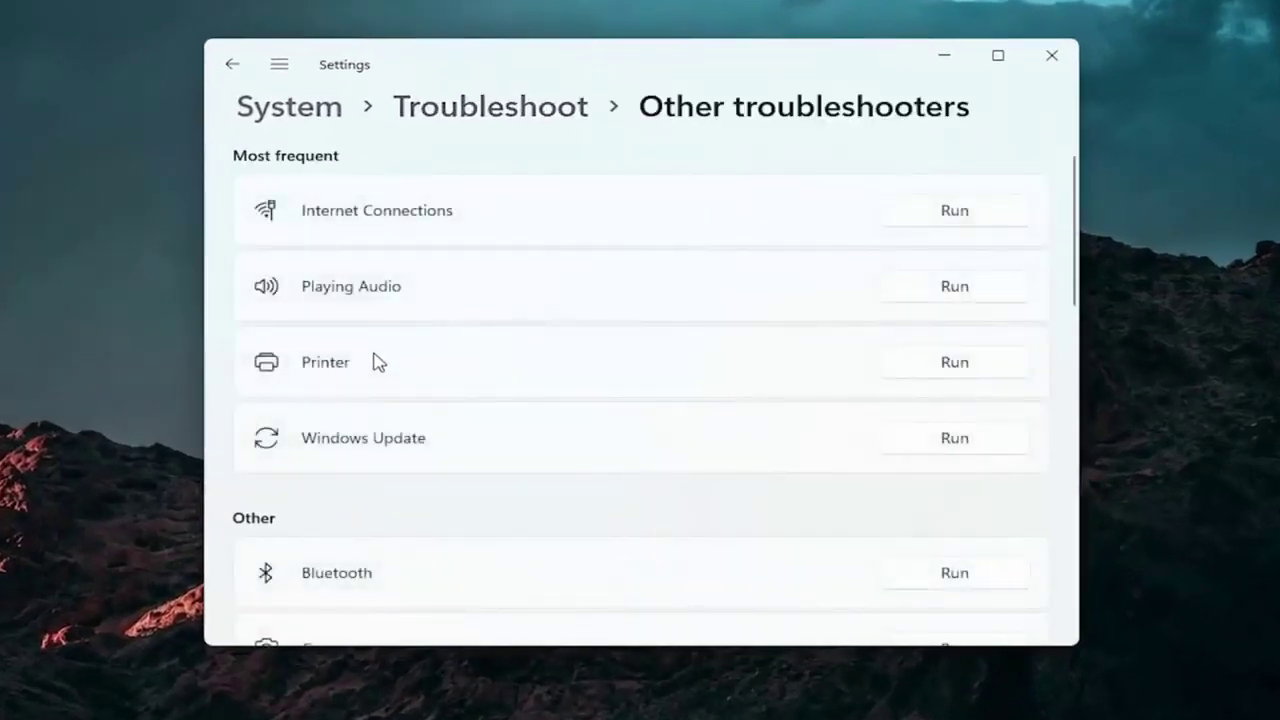
Run the Keyboard troubleshooter, dismiss its no-changes report, and close Settings
{"action": "scroll", "coordinate": [374, 366], "scroll_direction": "down", "scroll_amount": 5}
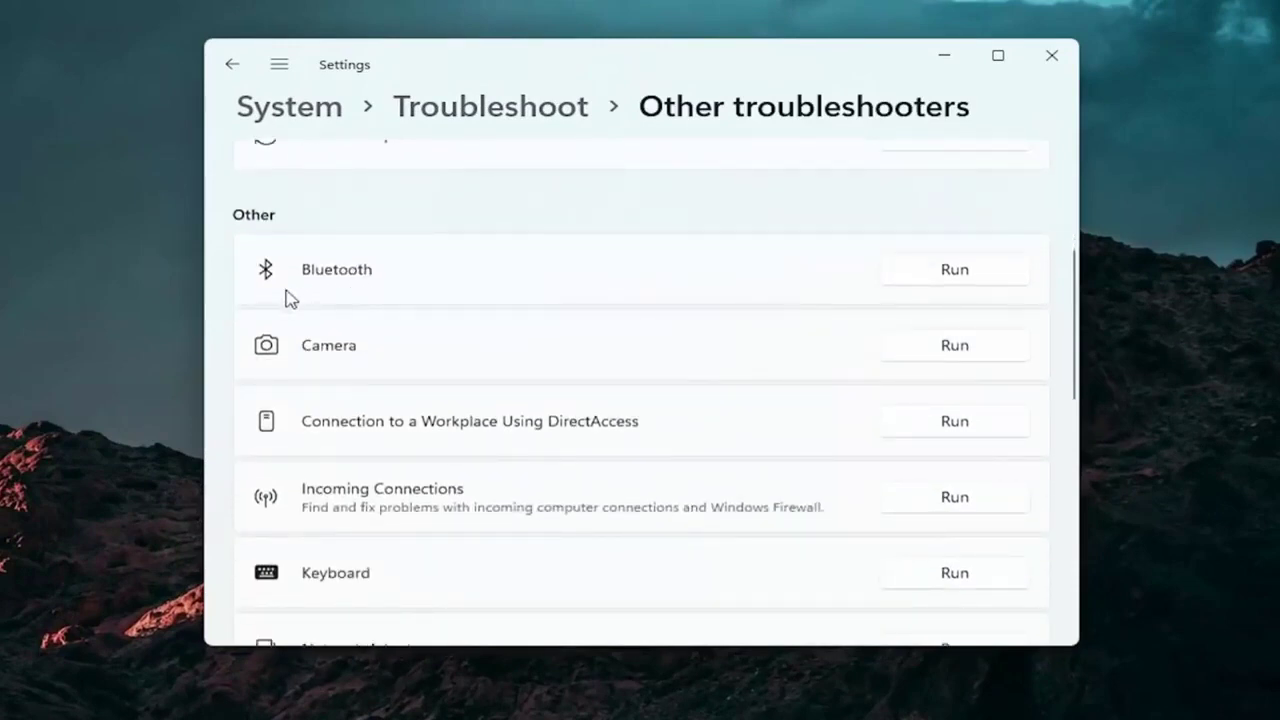
{"action": "scroll", "coordinate": [397, 400], "scroll_direction": "up", "scroll_amount": 1}
{"action": "scroll", "coordinate": [397, 399], "scroll_direction": "down", "scroll_amount": 1}
{"action": "scroll", "coordinate": [400, 401], "scroll_direction": "down", "scroll_amount": 2}
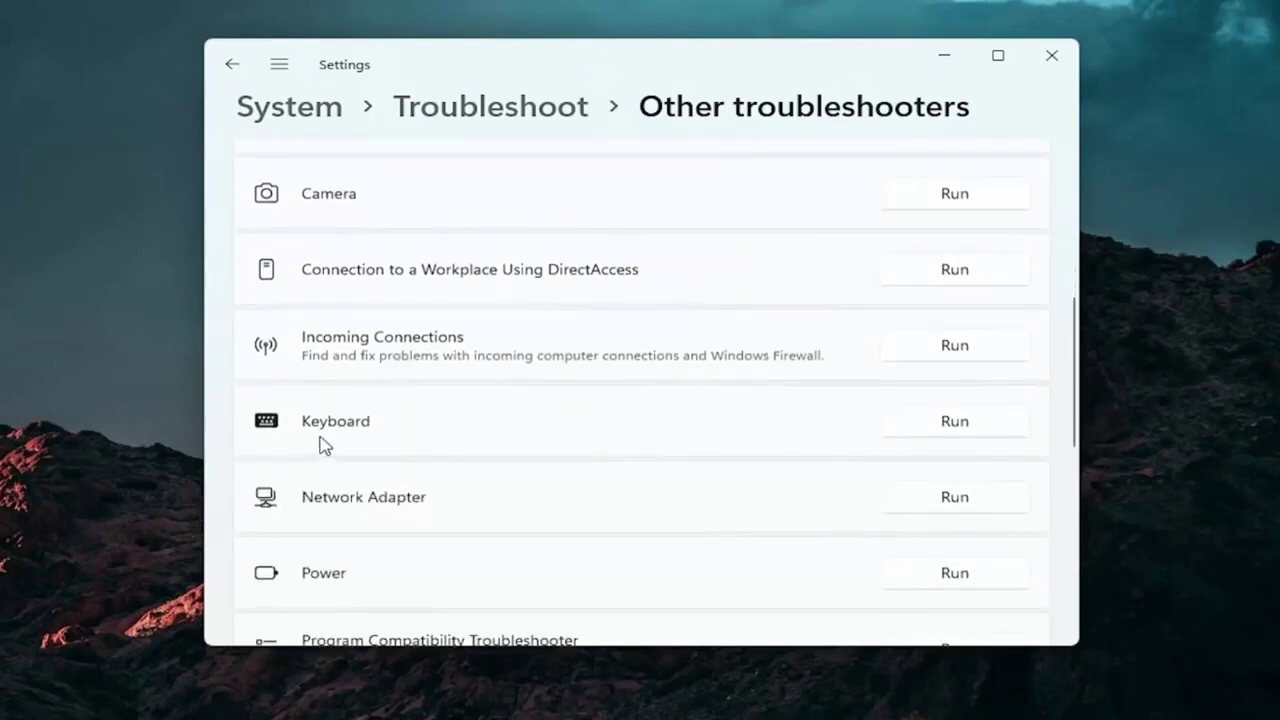
{"action": "left_click", "coordinate": [955, 420]}
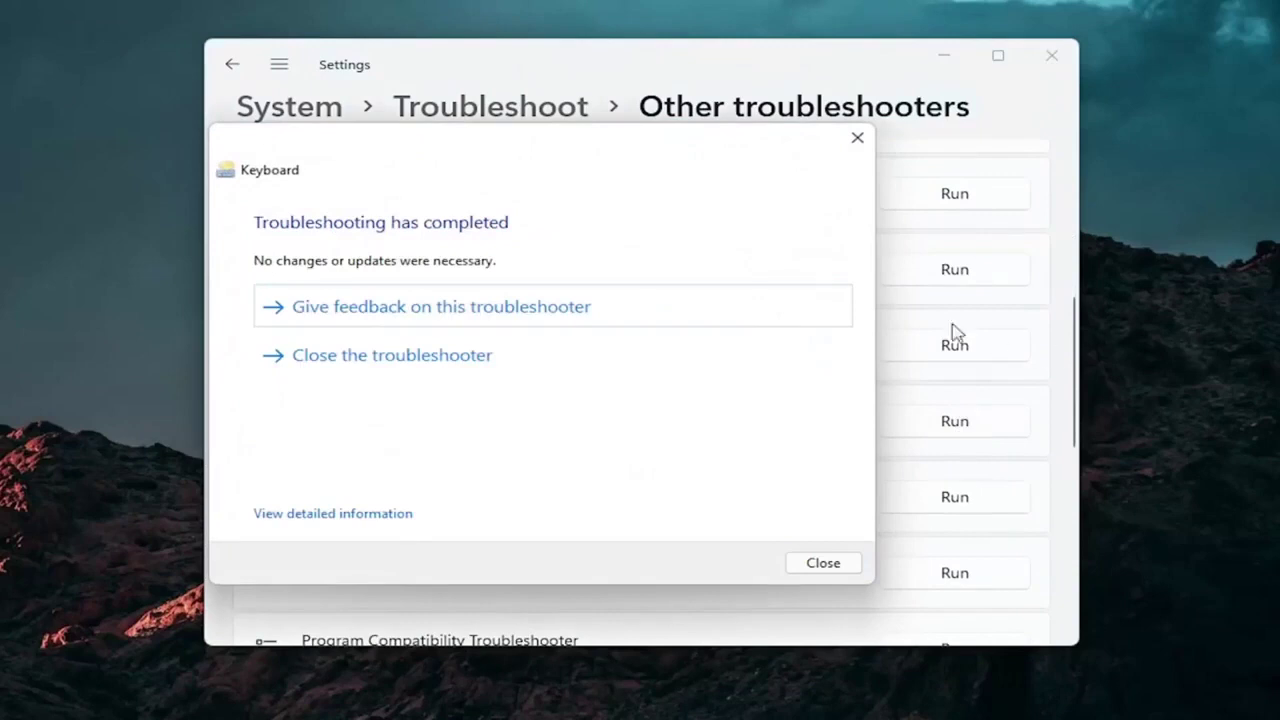
{"action": "left_click", "coordinate": [857, 139]}
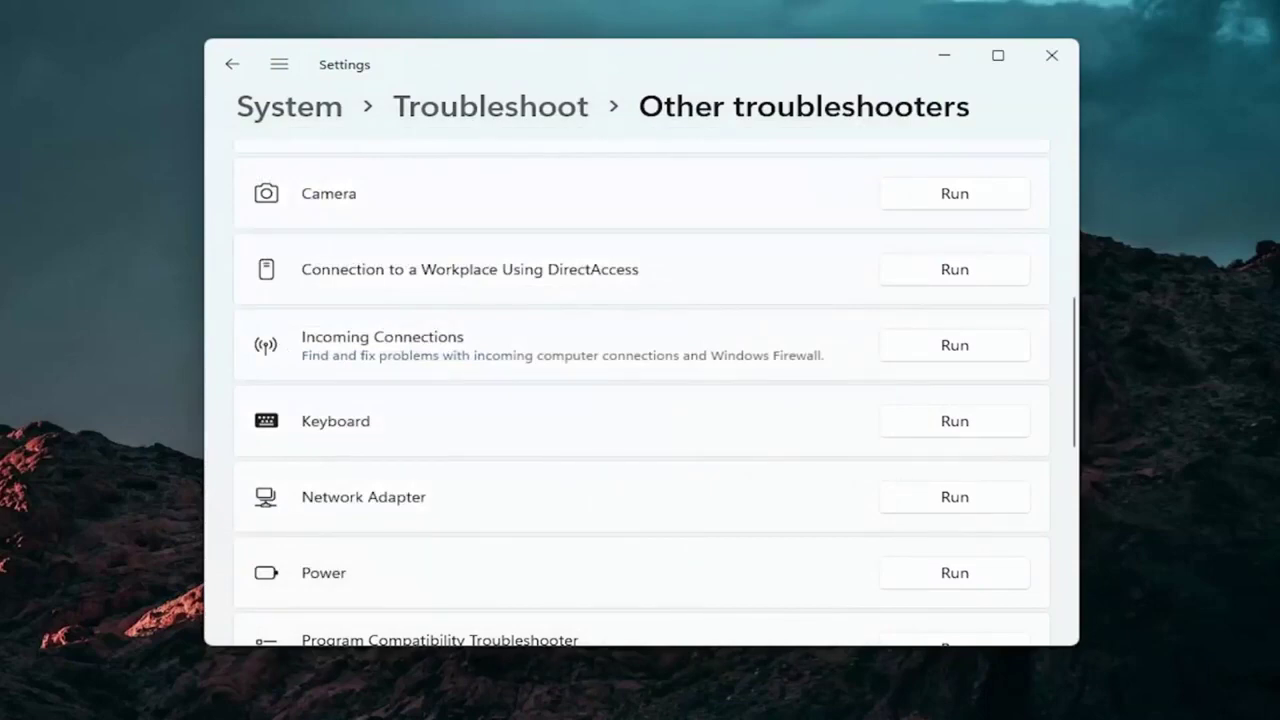
{"action": "left_click", "coordinate": [1058, 46]}
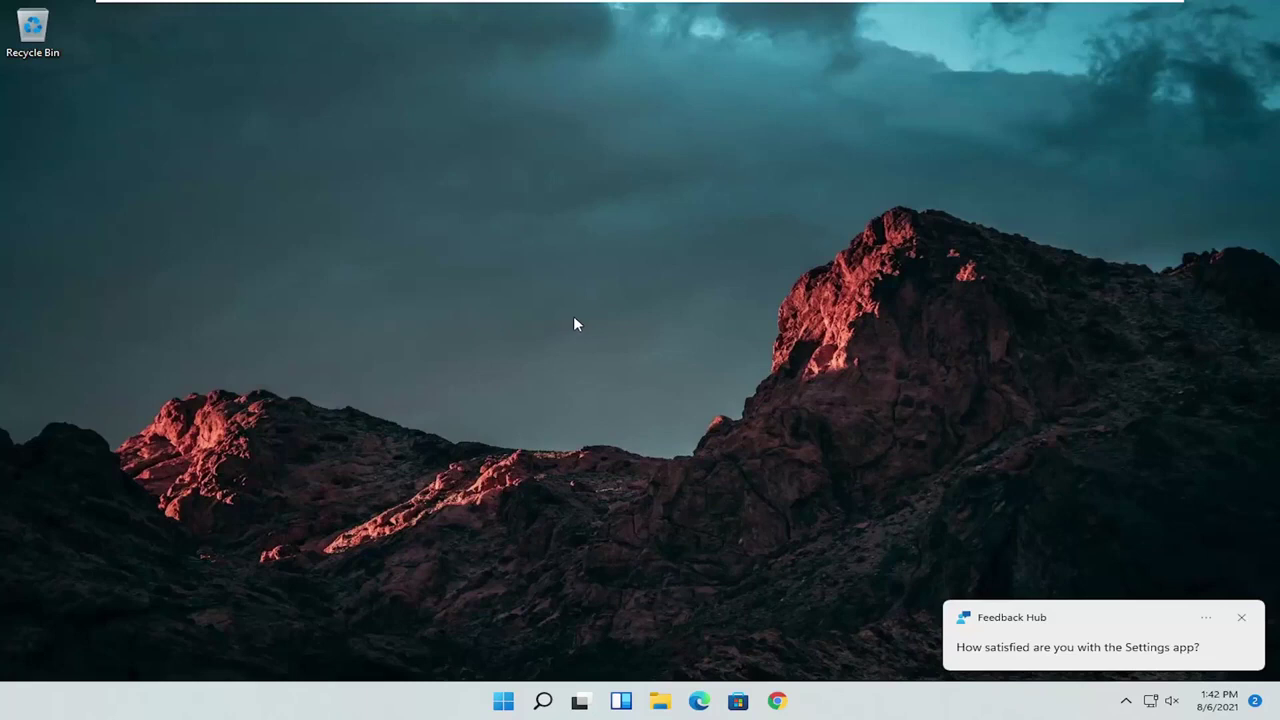
Launch Command Prompt as administrator and run sfc /scannow
{"action": "left_click", "coordinate": [537, 706]}
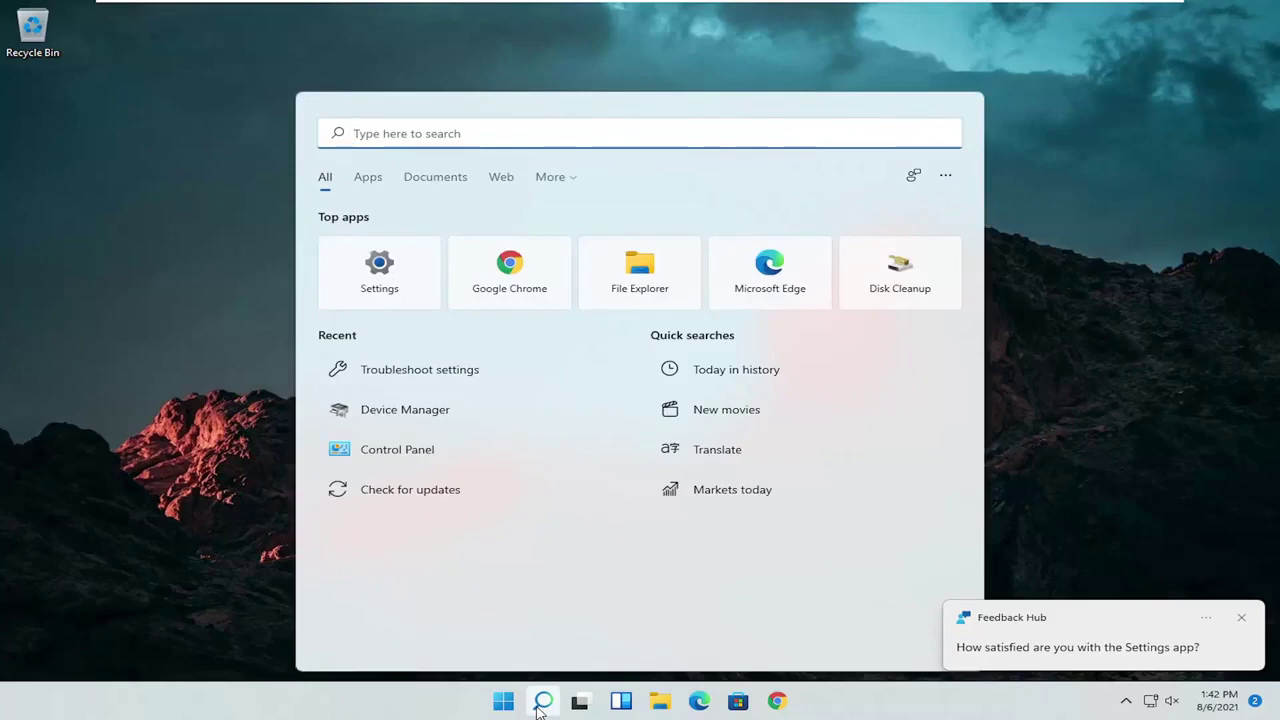
{"action": "type", "text": "cmd"}
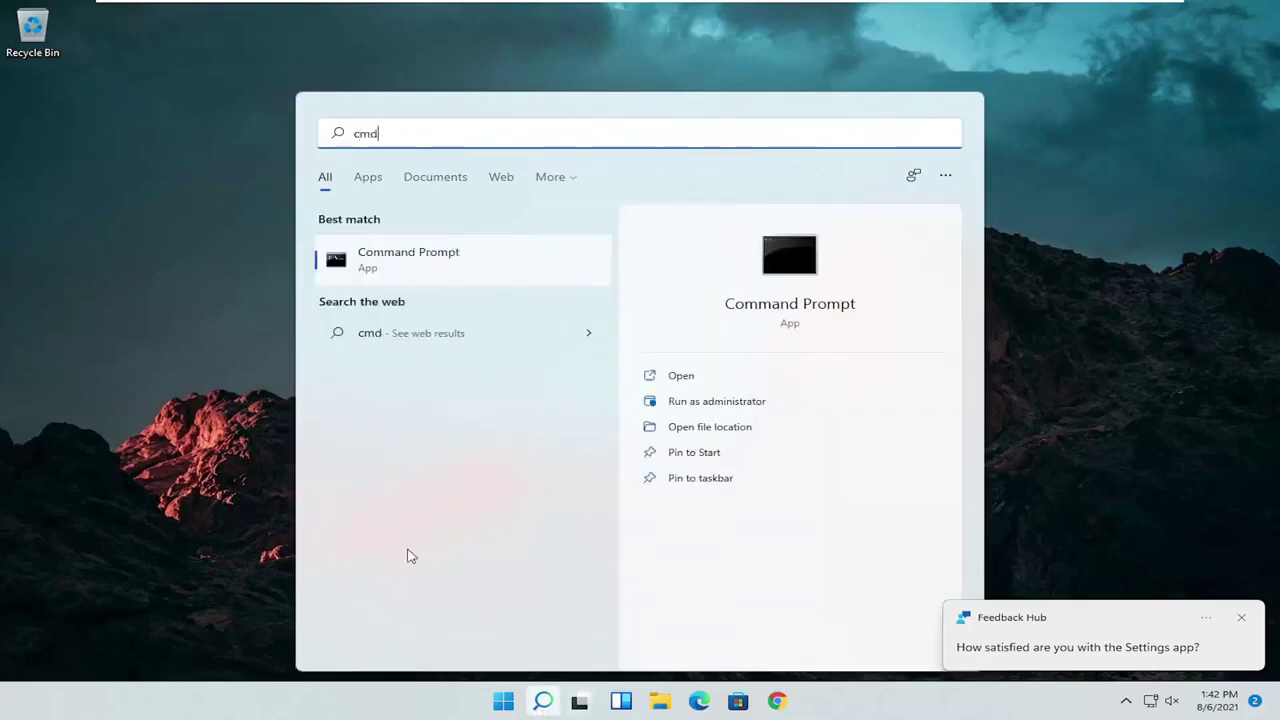
{"action": "right_click", "coordinate": [380, 259]}
{"action": "left_click", "coordinate": [436, 276]}
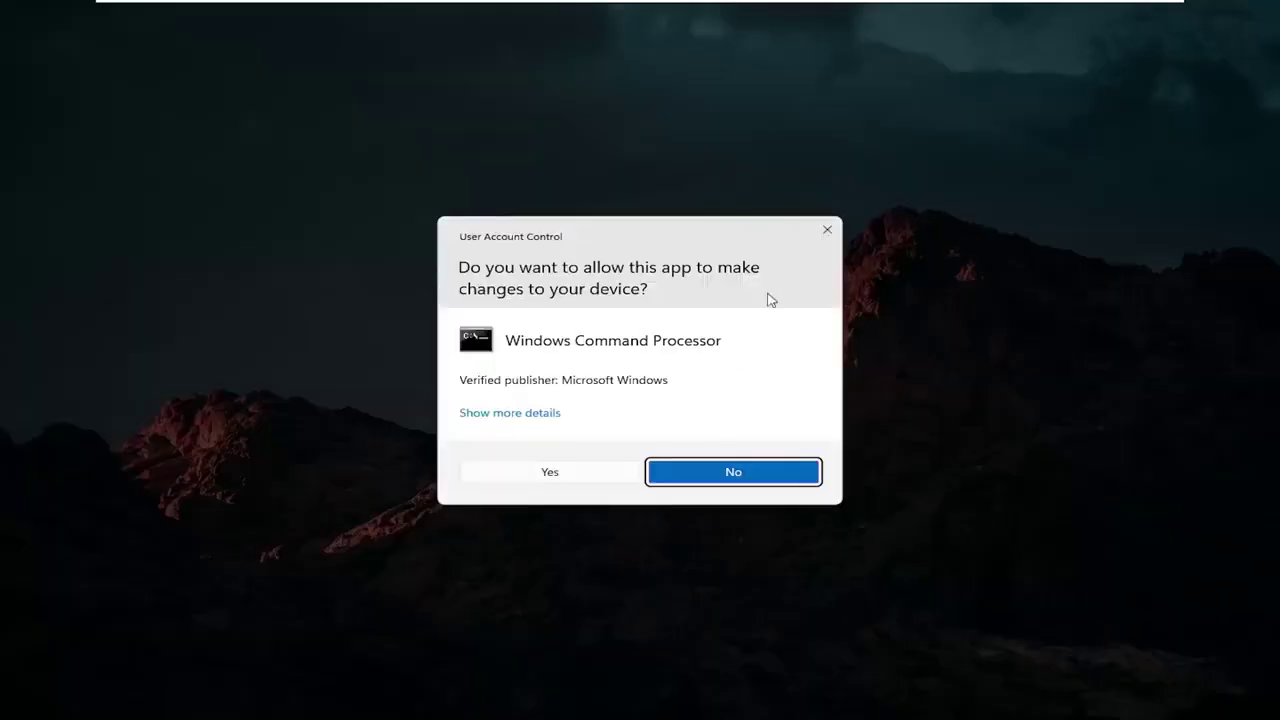
{"action": "left_click", "coordinate": [544, 472]}
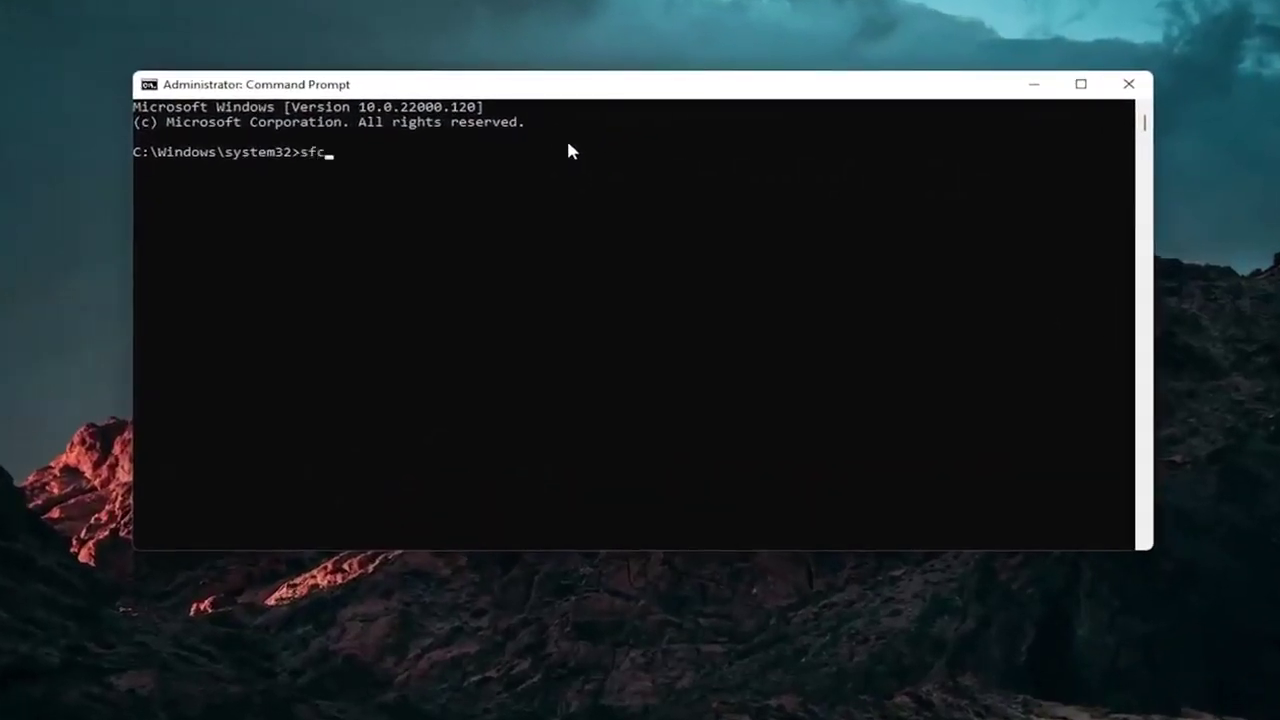
{"action": "type", "text": "sfc /scannow"}
{"action": "key", "text": "Return"}
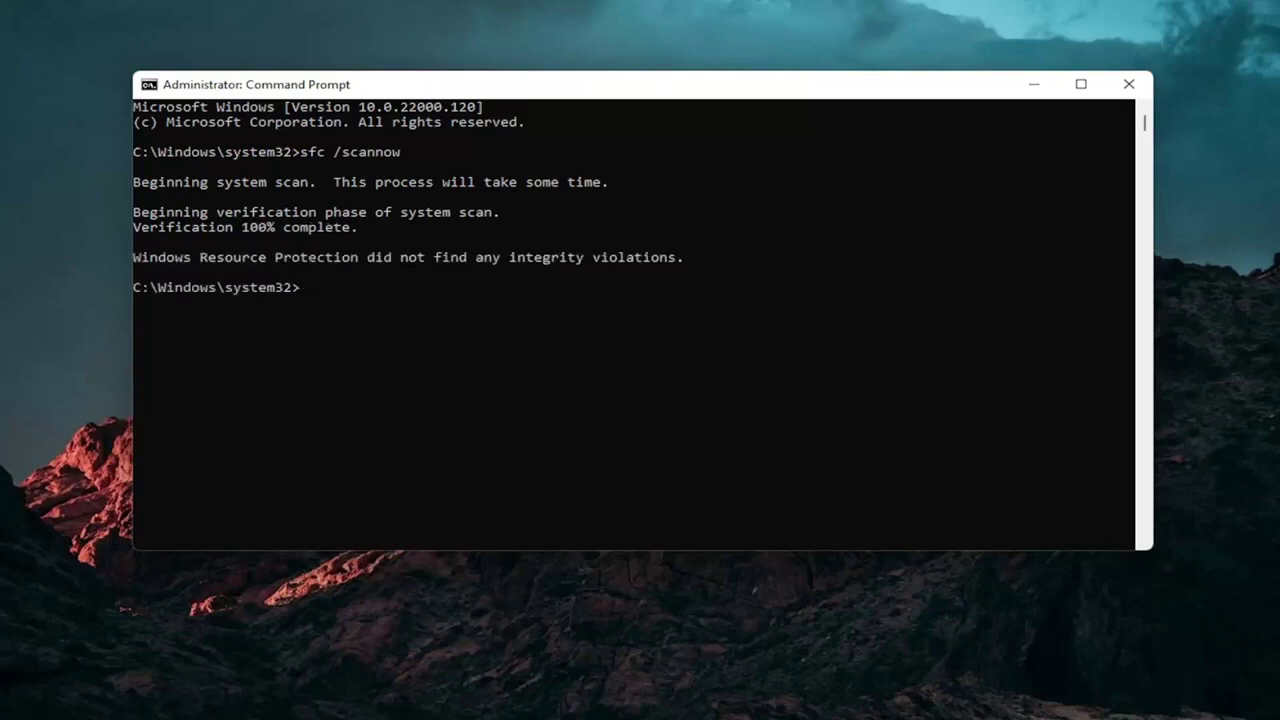
Close the Command Prompt and bring up the Start button's quick-link menu
{"action": "left_click", "coordinate": [1093, 100]}
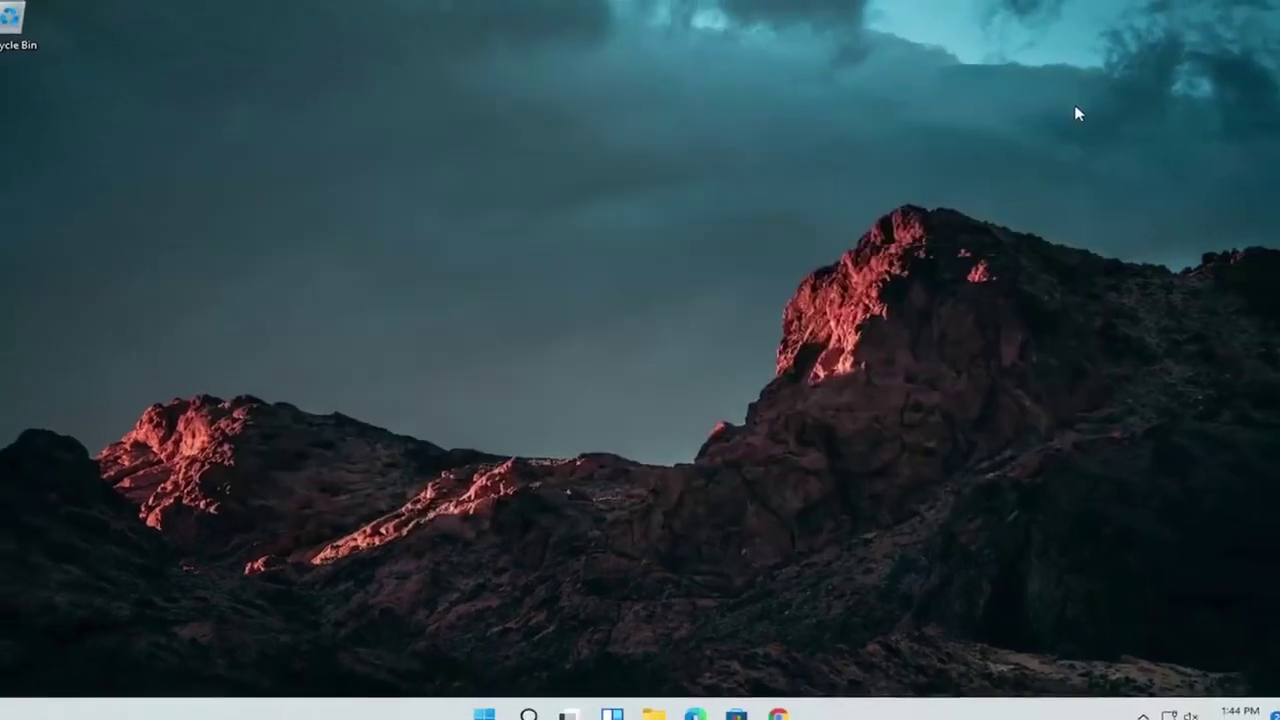
{"action": "right_click", "coordinate": [506, 696]}
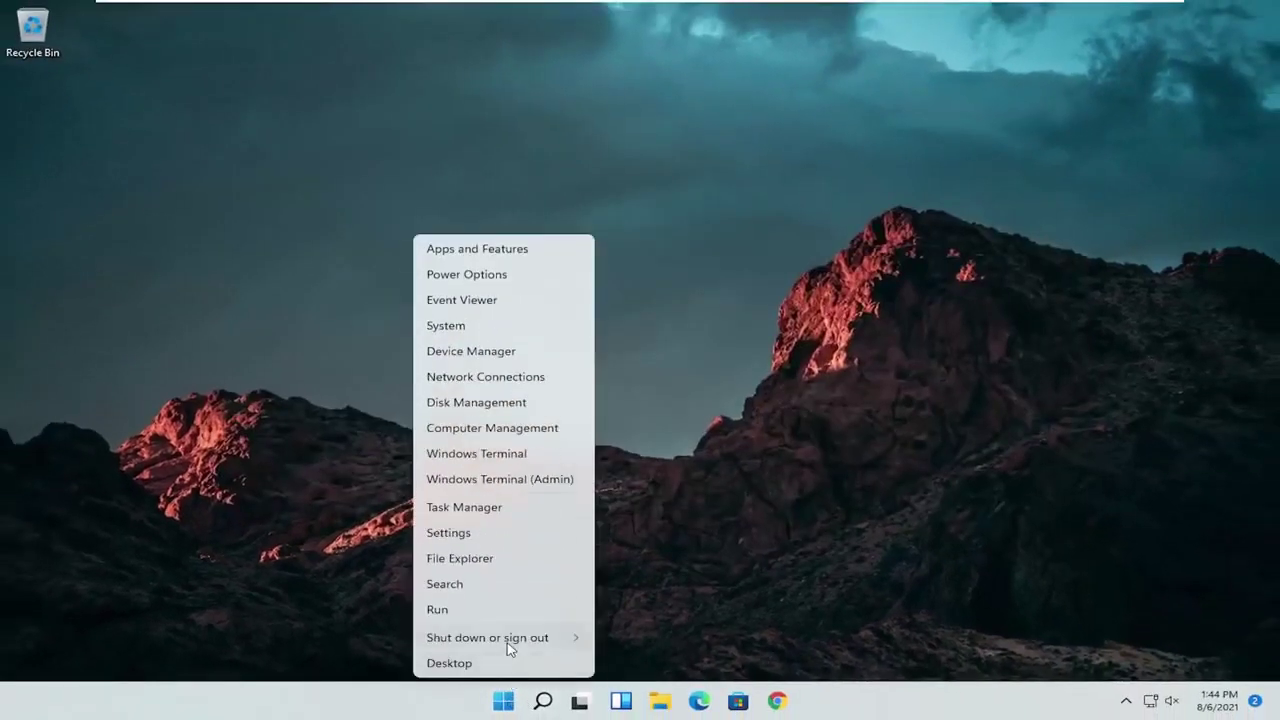